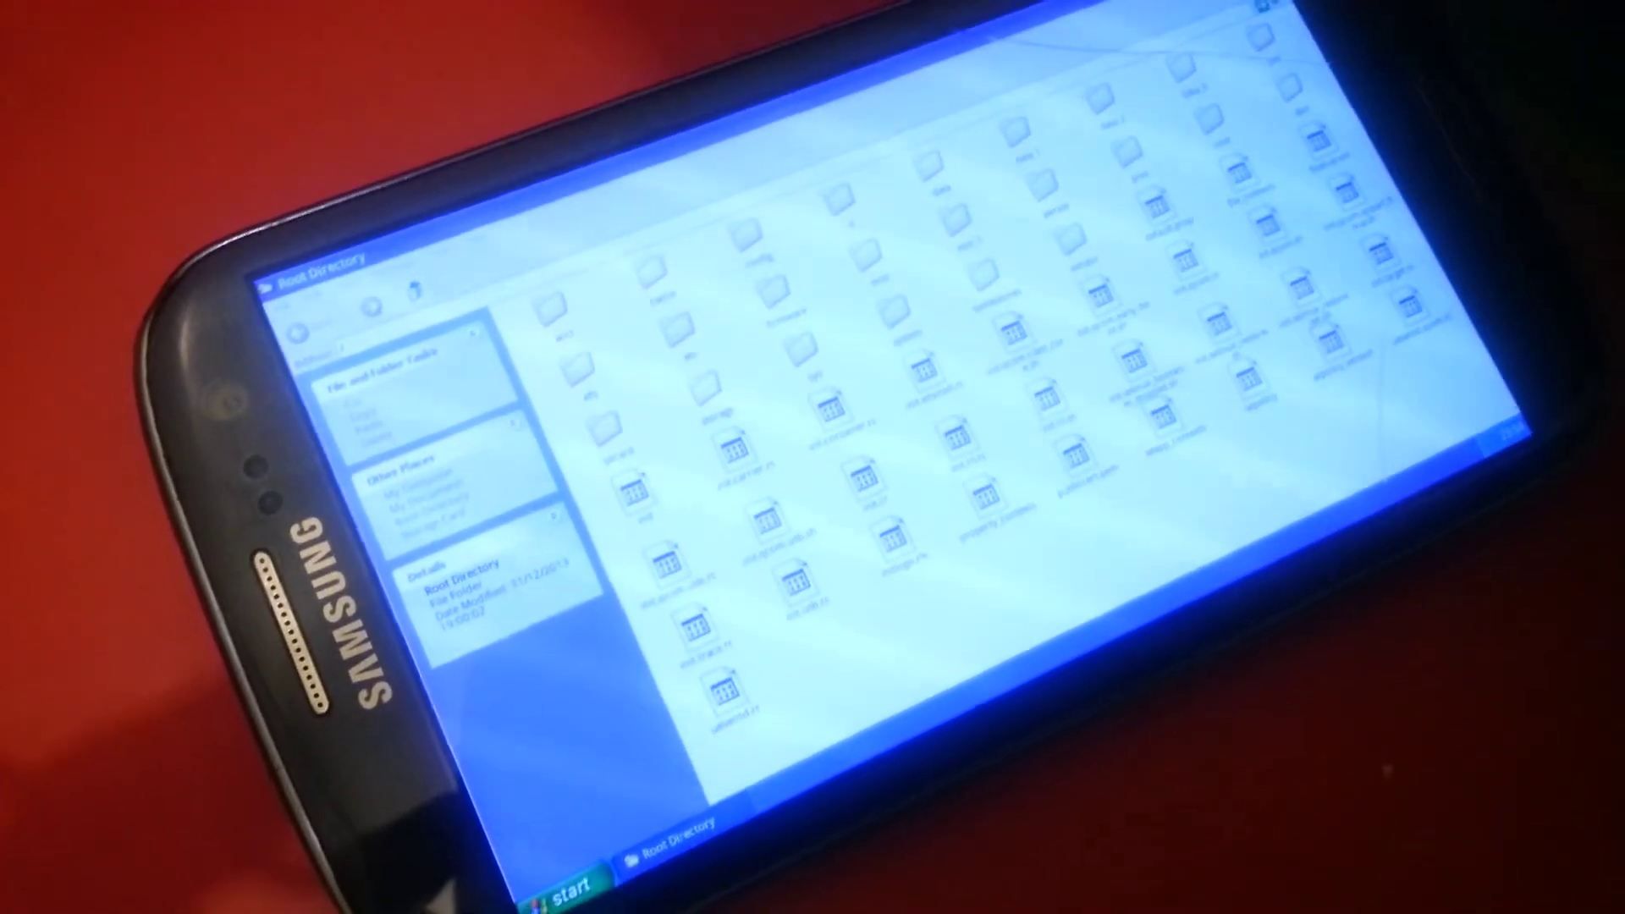
Go back from Root Directory to My Computer, then close it to reveal the desktop
key("BackSpace")
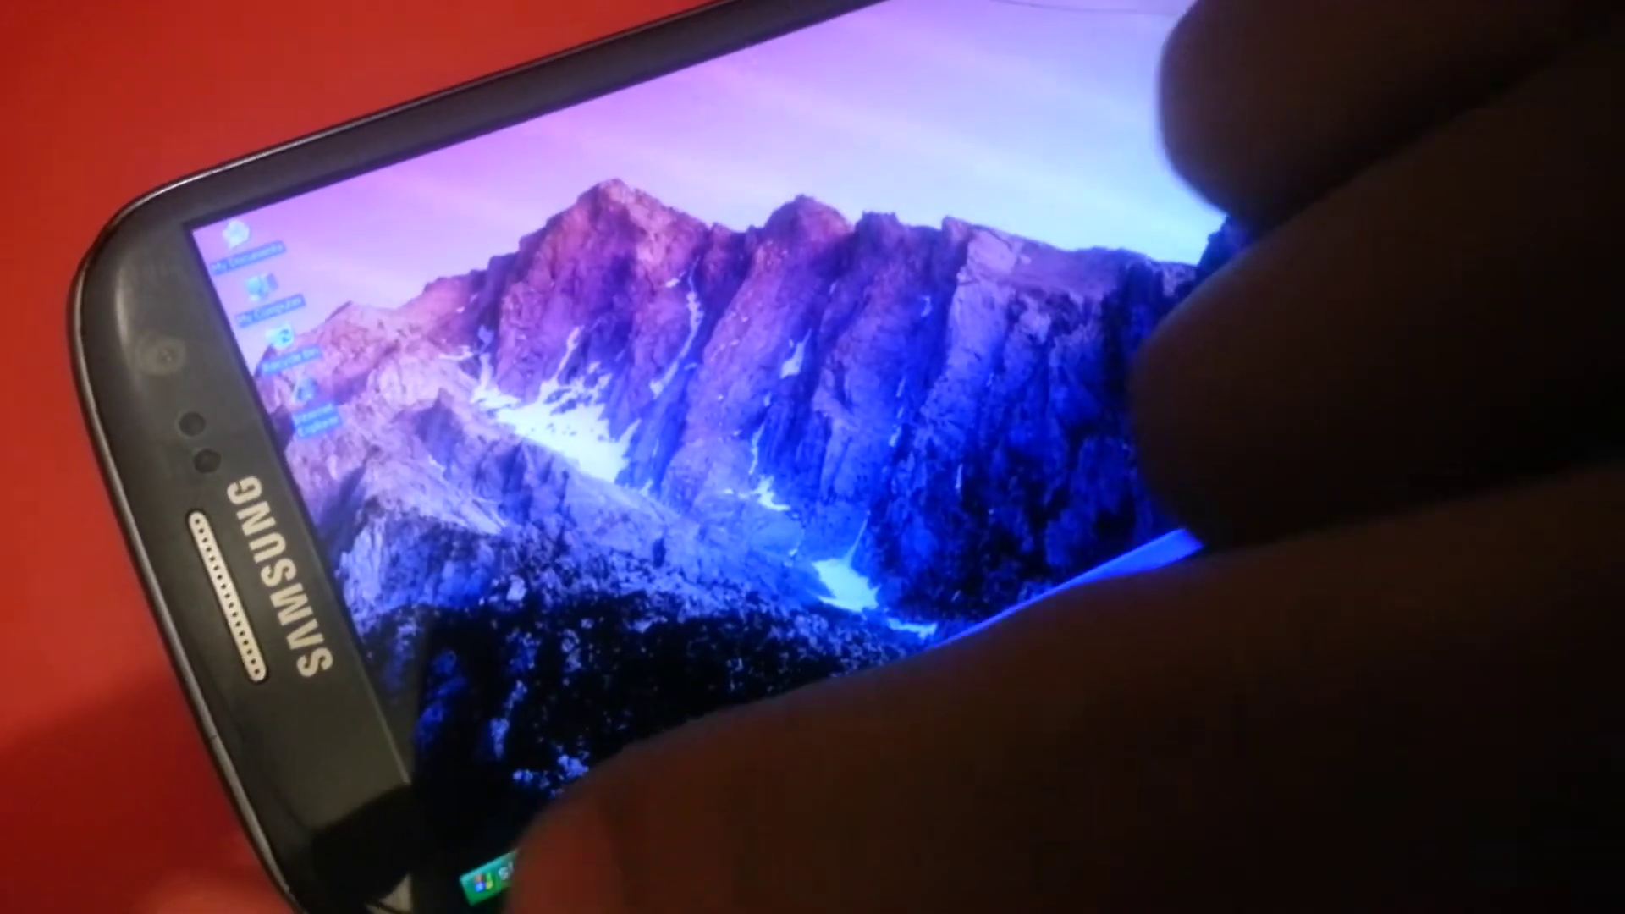
Open My Documents from the Start menu and minimize it to the desktop
left_click(515, 863)
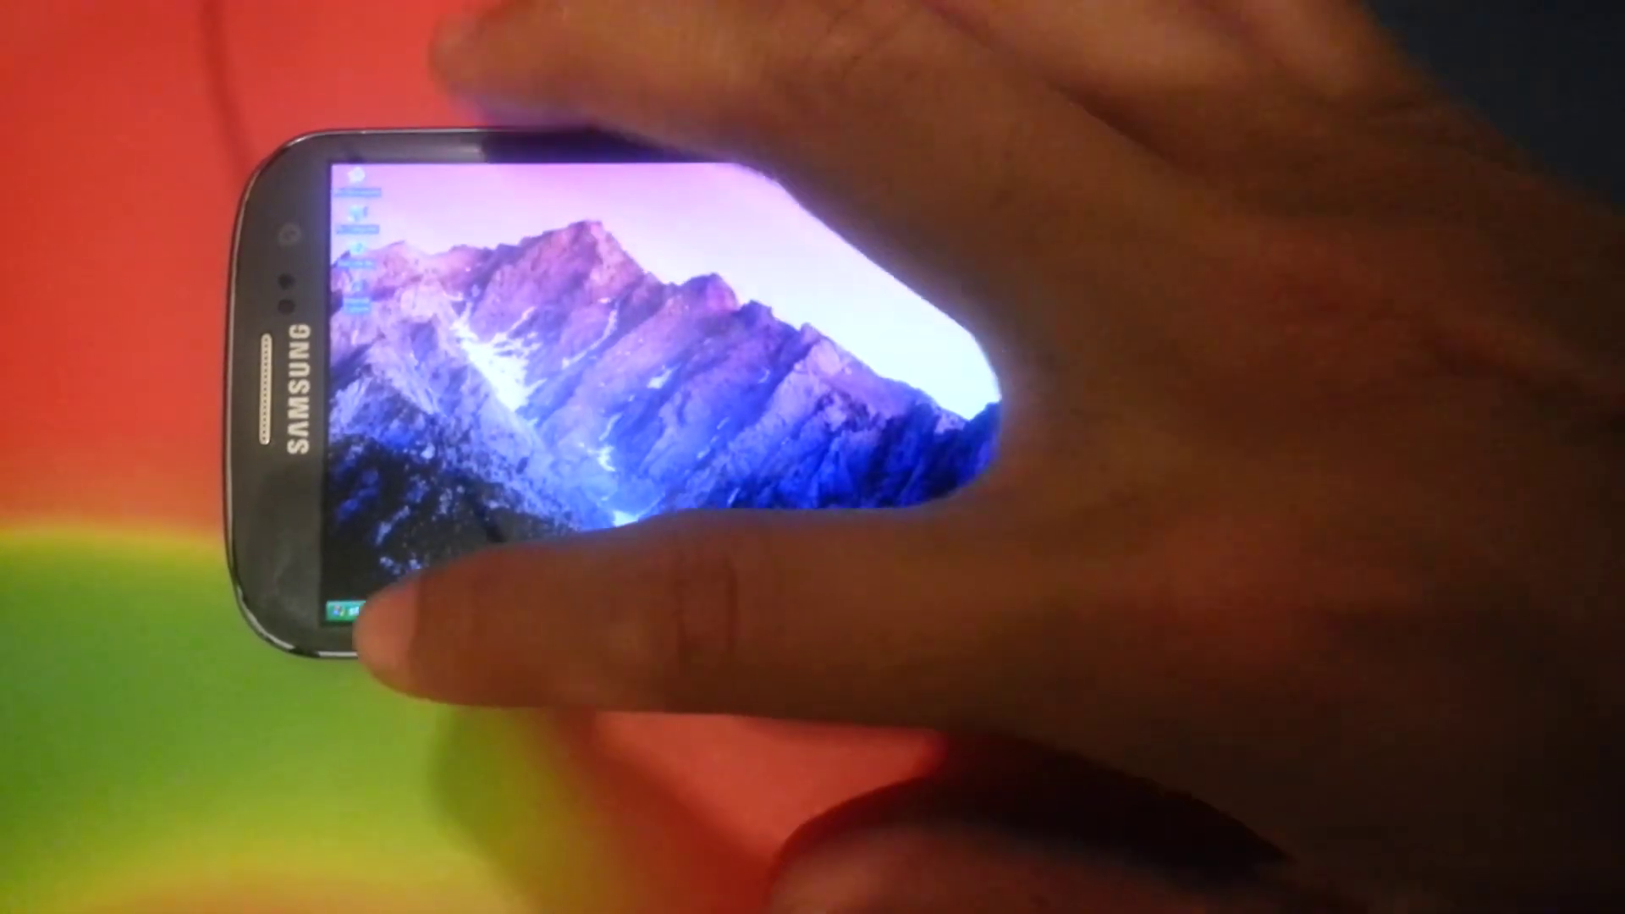
left_click(347, 625)
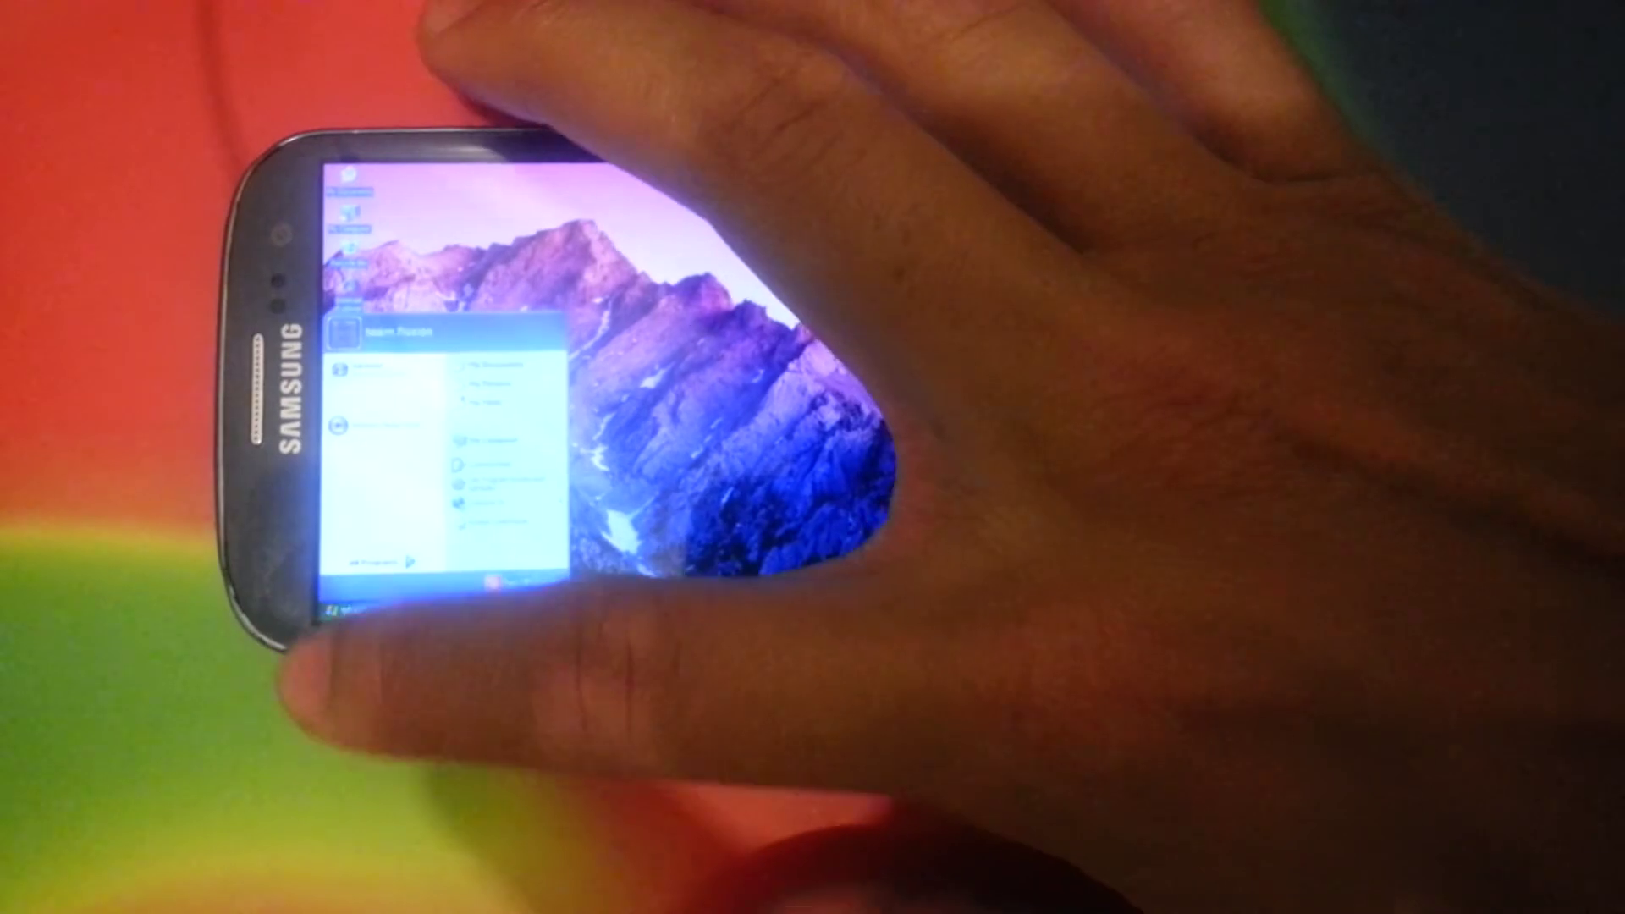
left_click(495, 364)
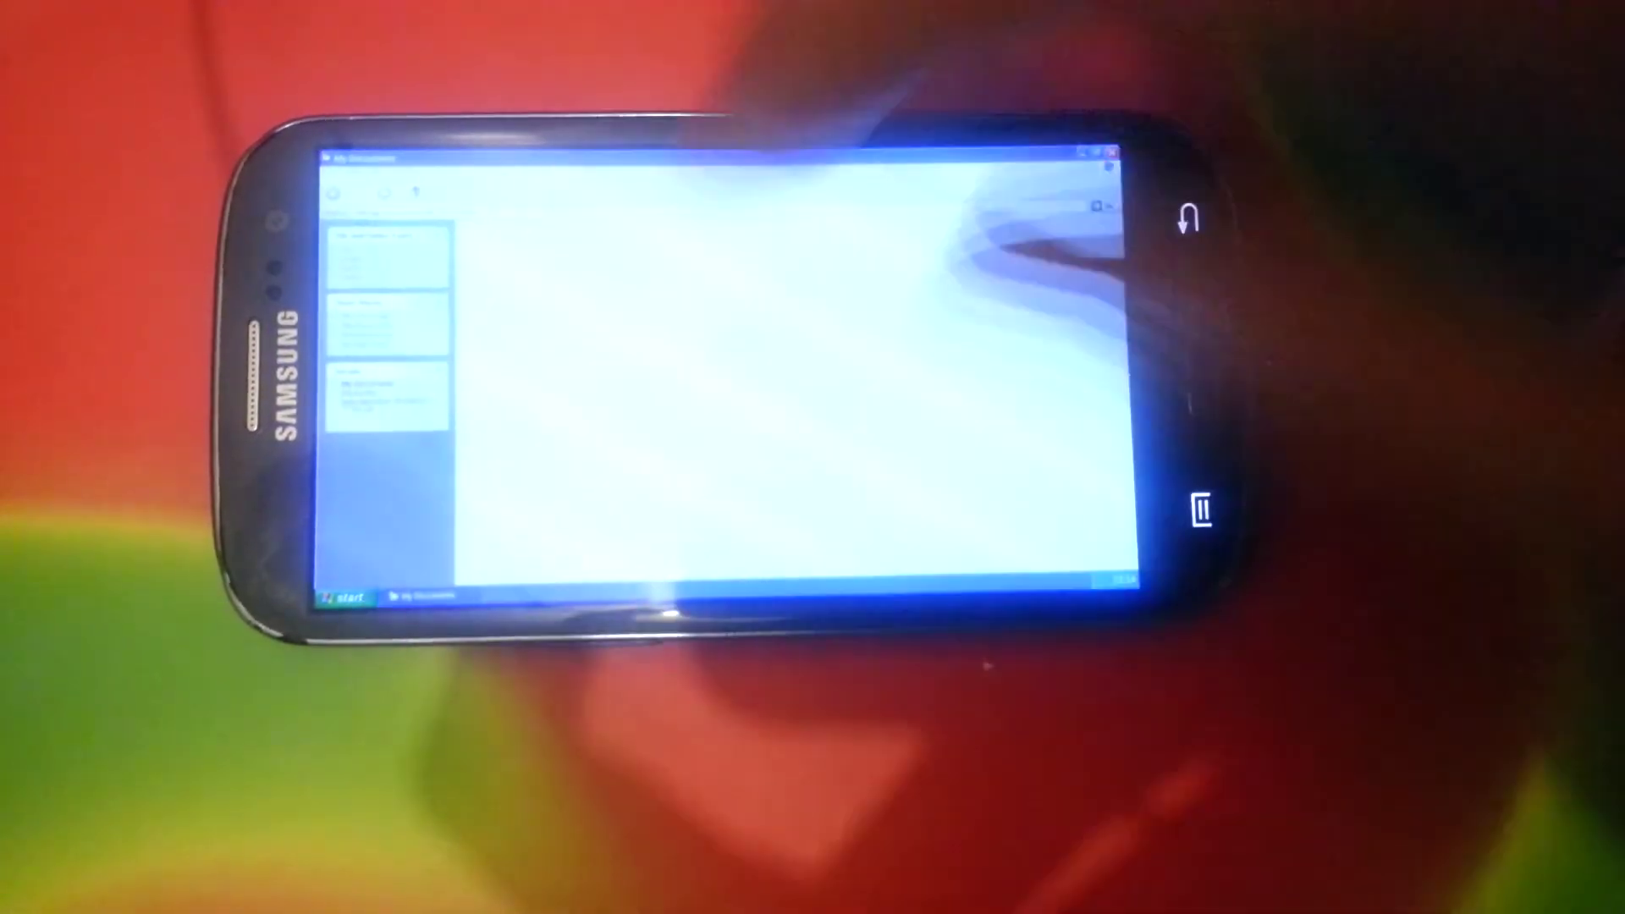
left_click(1089, 155)
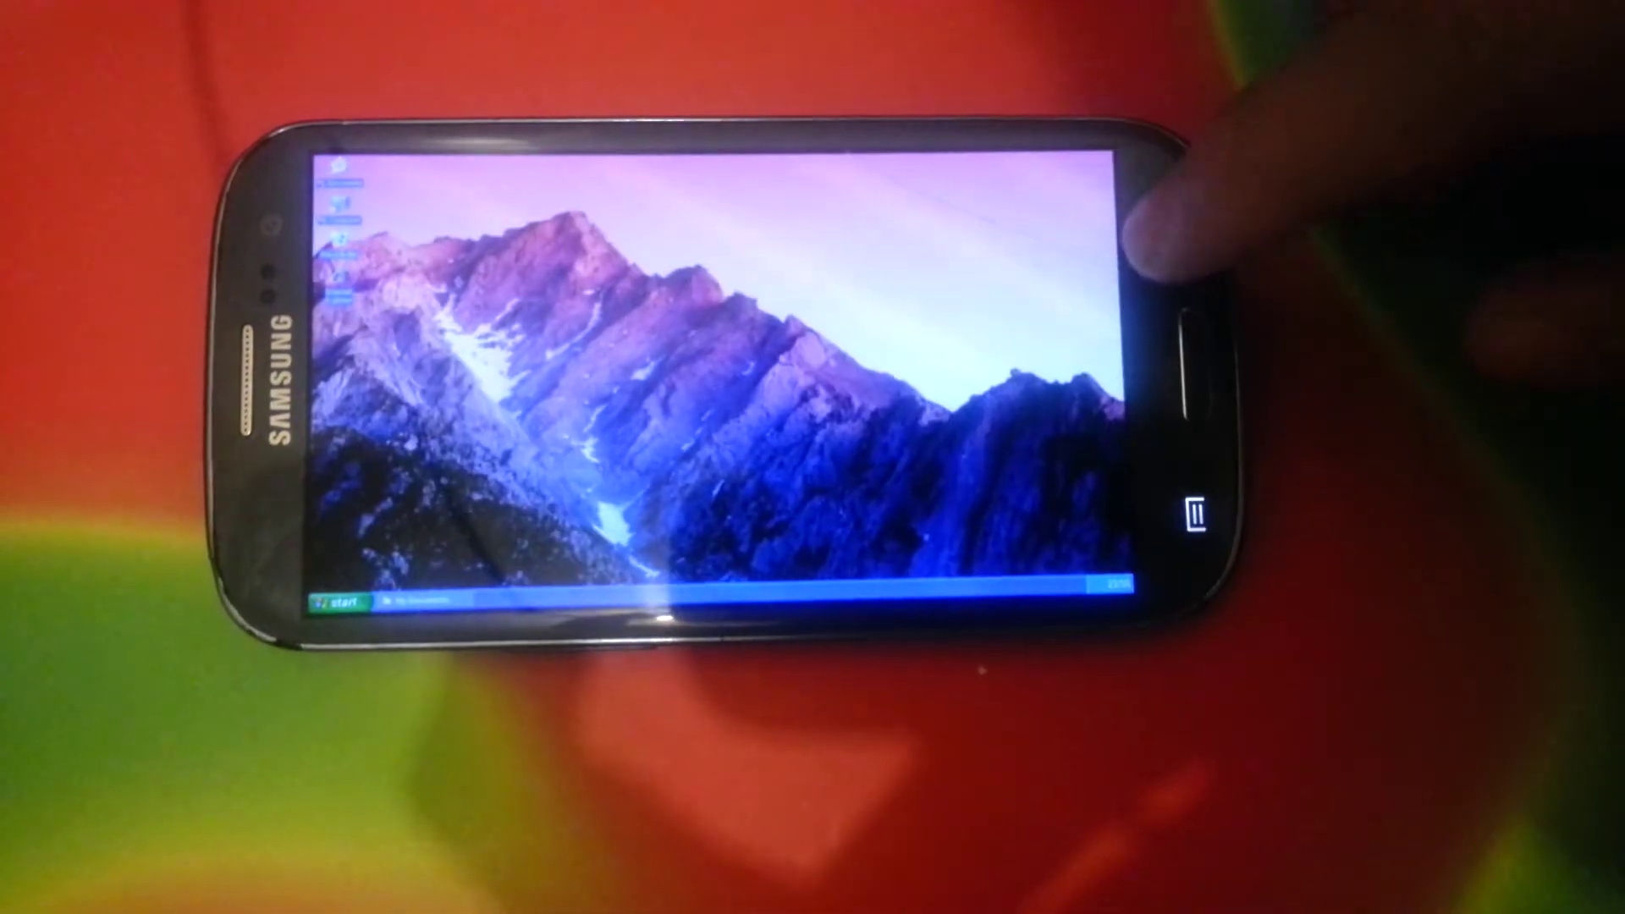